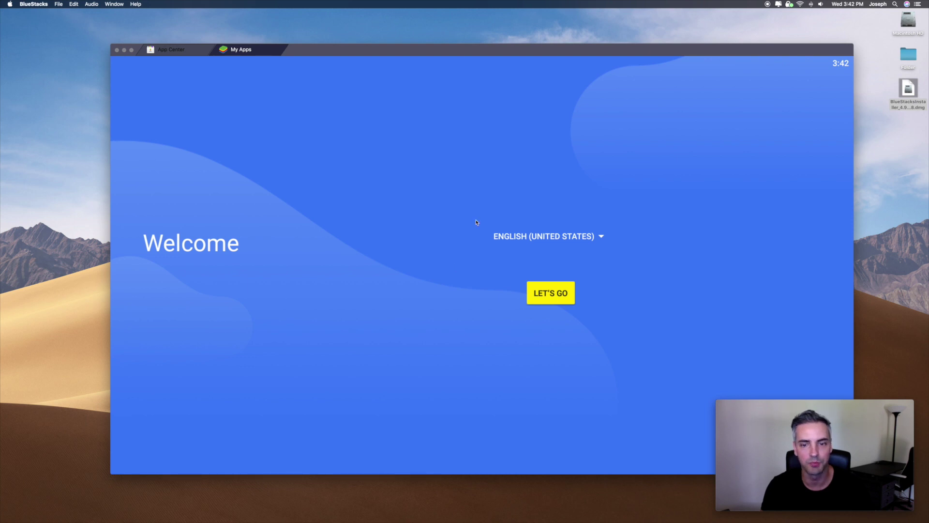
- Install and launch BlueStacks until the Android Welcome screen shows English (United States) and LET'S GO
mouse_move(584, 518)
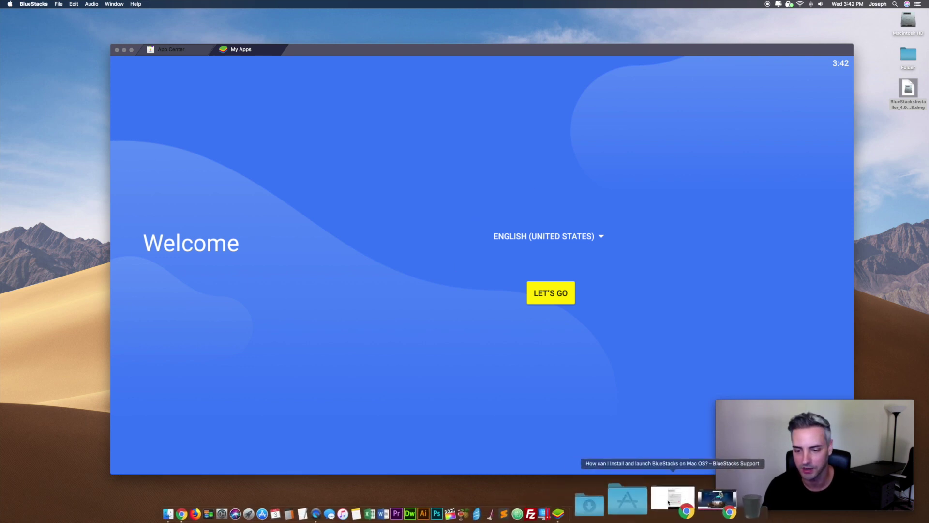
left_click(668, 502)
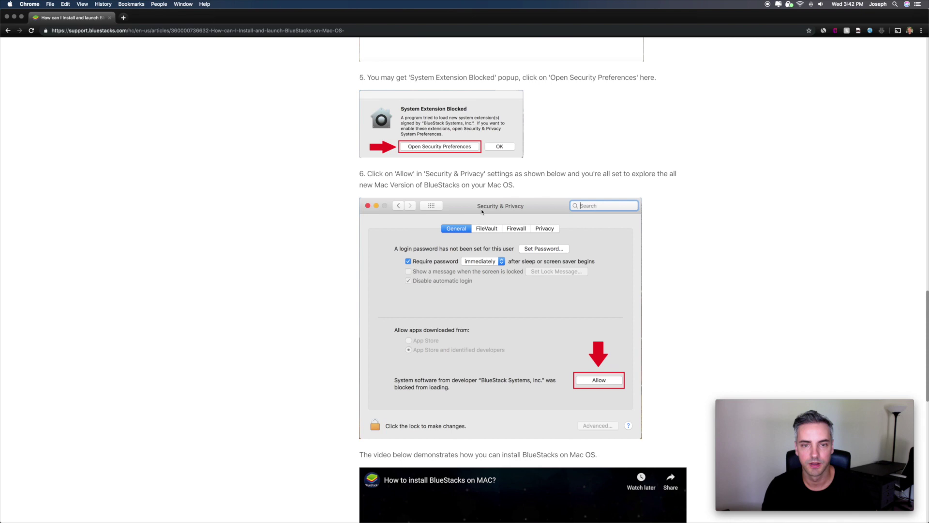
scroll(418, 112, "down", 1)
scroll(418, 121, "up", 2)
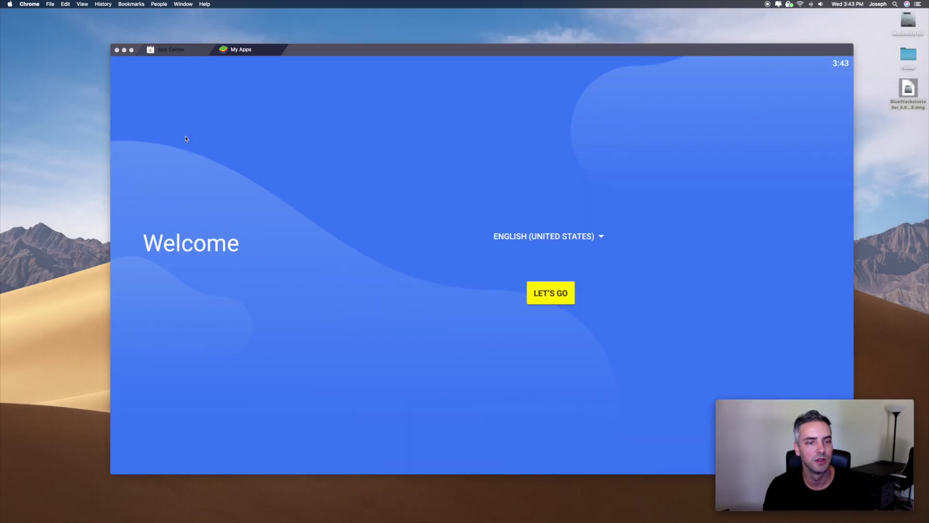
- Review the General tab of Security & Privacy, close it, and start BlueStacks setup with LET'S GO
left_click(10, 4)
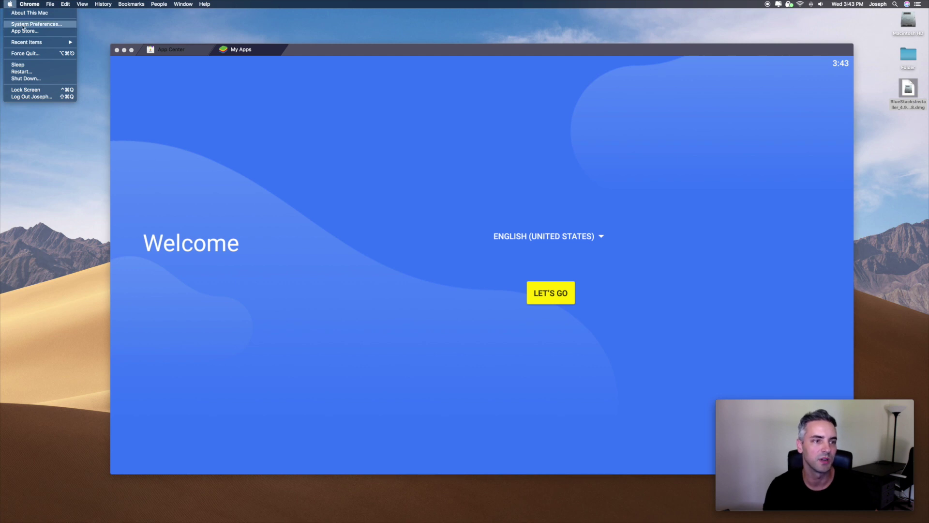
left_click(23, 25)
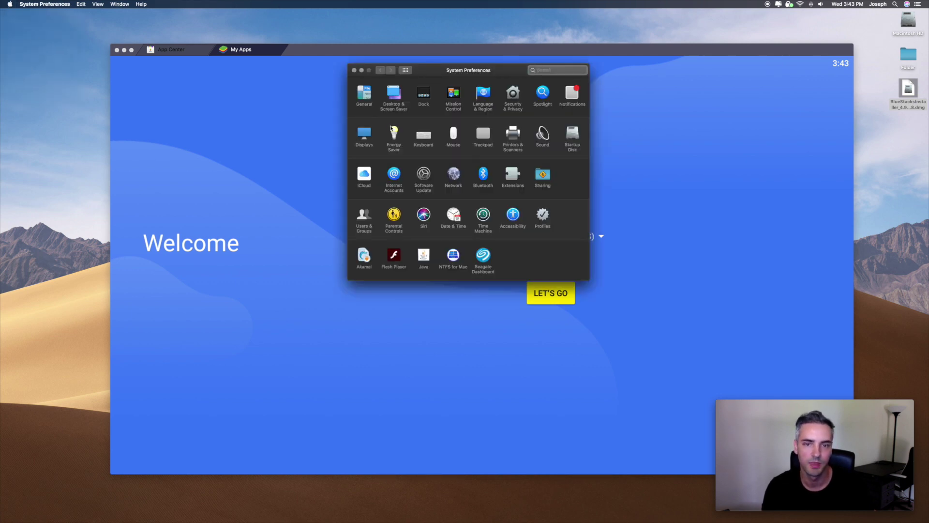
left_click(513, 98)
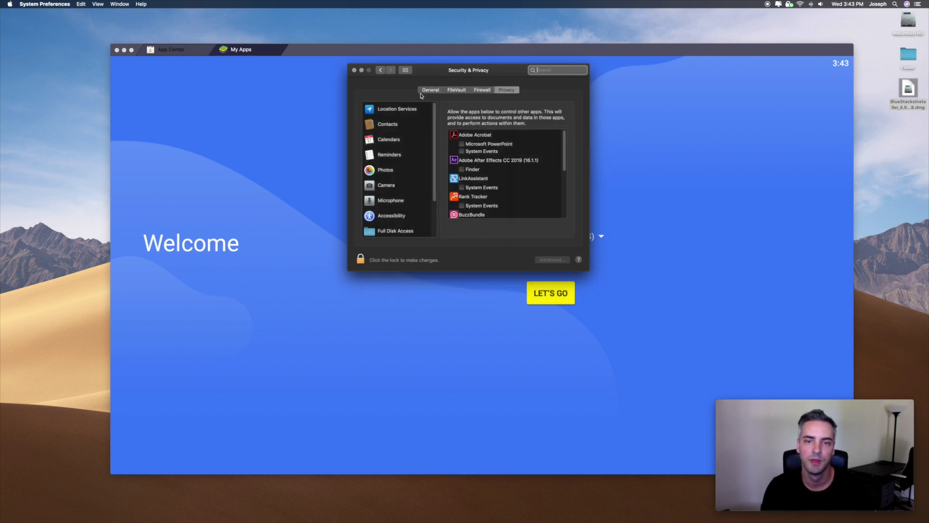
left_click(431, 90)
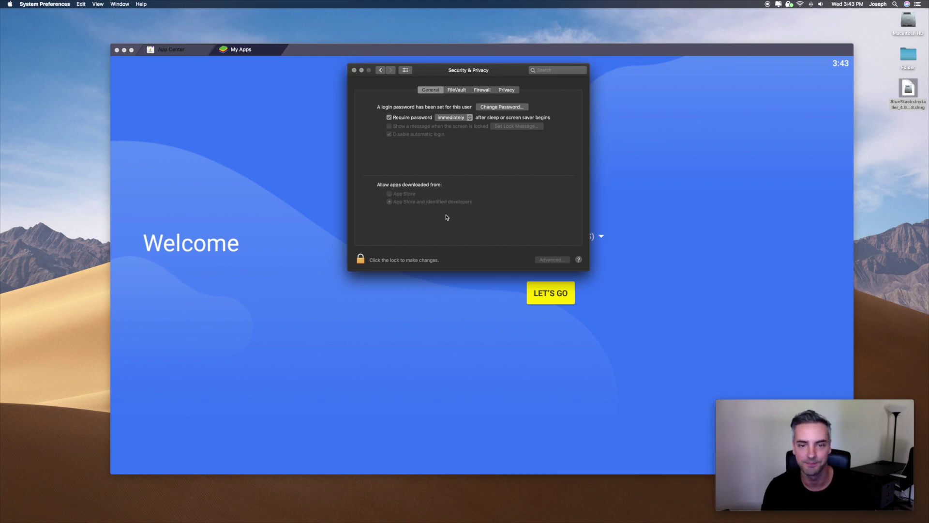
left_click(355, 70)
left_click(559, 294)
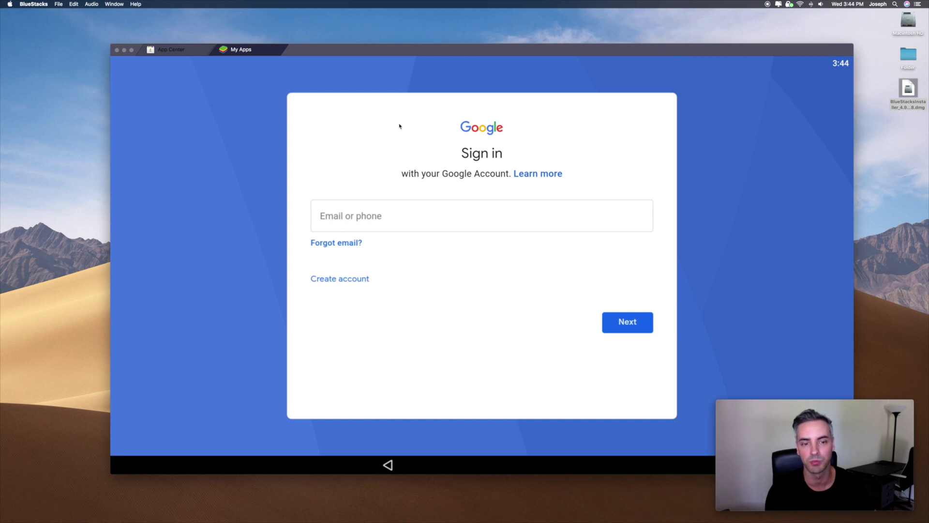
- Sign in with the Google account's e-mail and password, then accept the Google terms
left_click(354, 218)
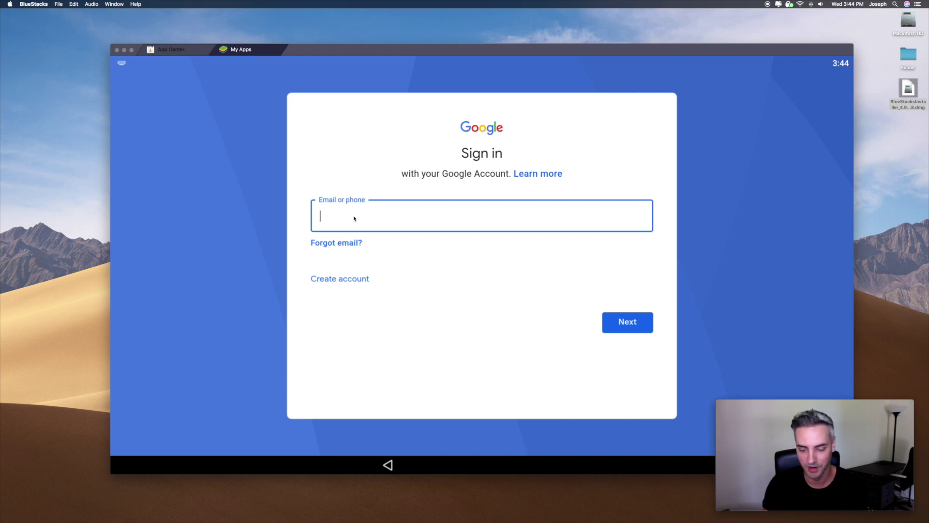
type("joseph")
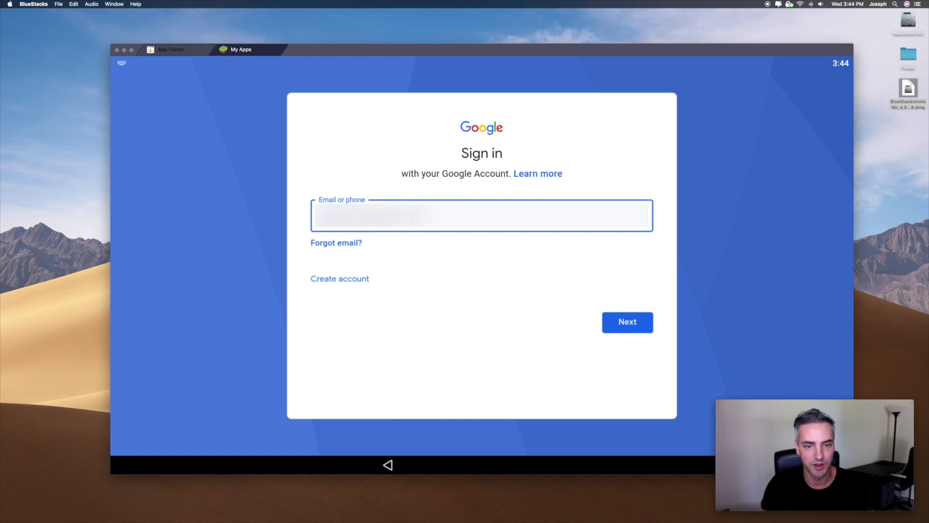
left_click(619, 324)
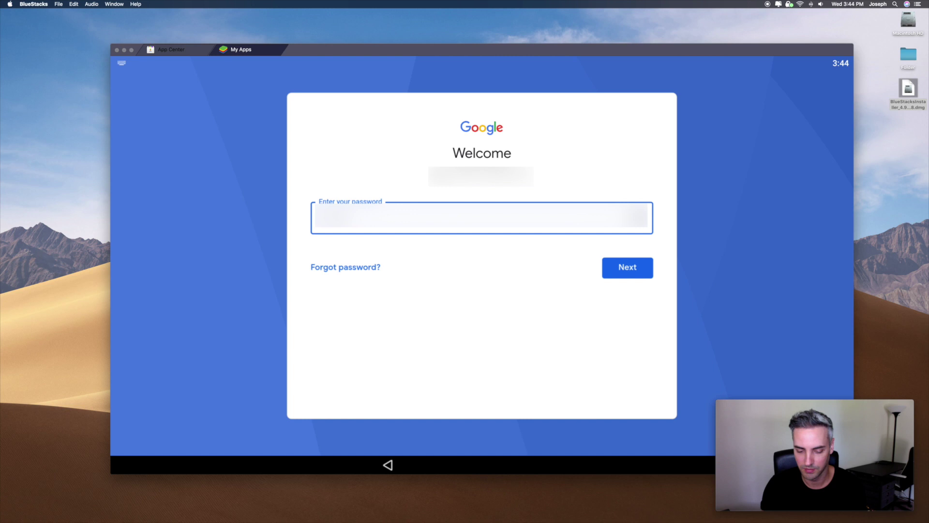
key("Return")
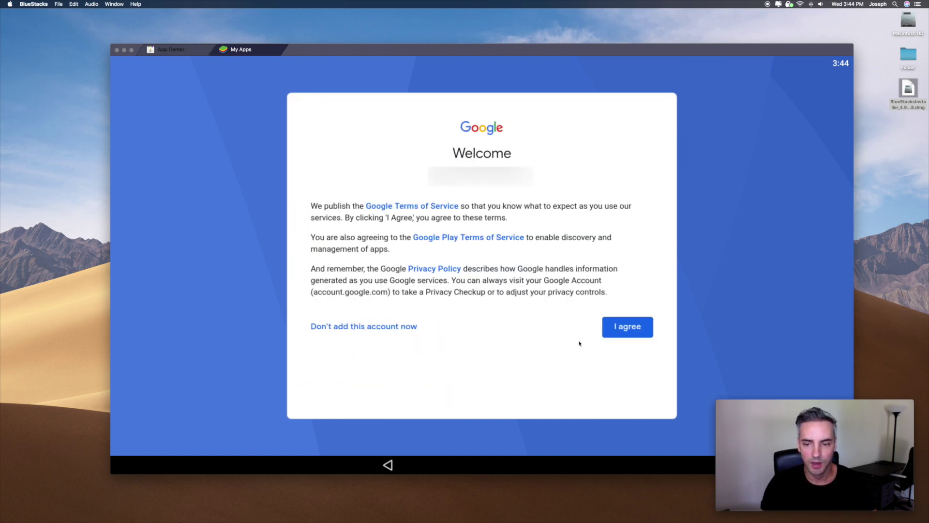
left_click(629, 327)
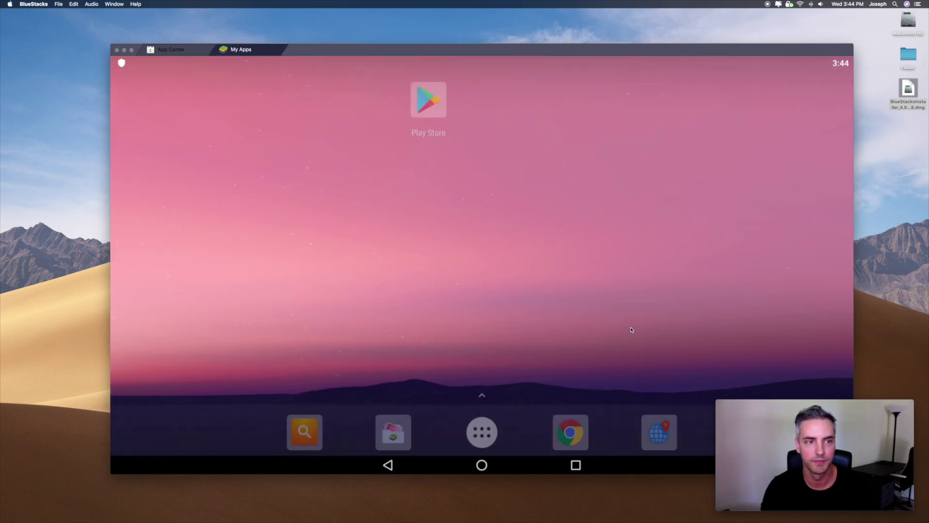
- Open the MARVEL Strike Force Play Store page from the App Center's Recommended tiles
left_click_drag(589, 44, 577, 40)
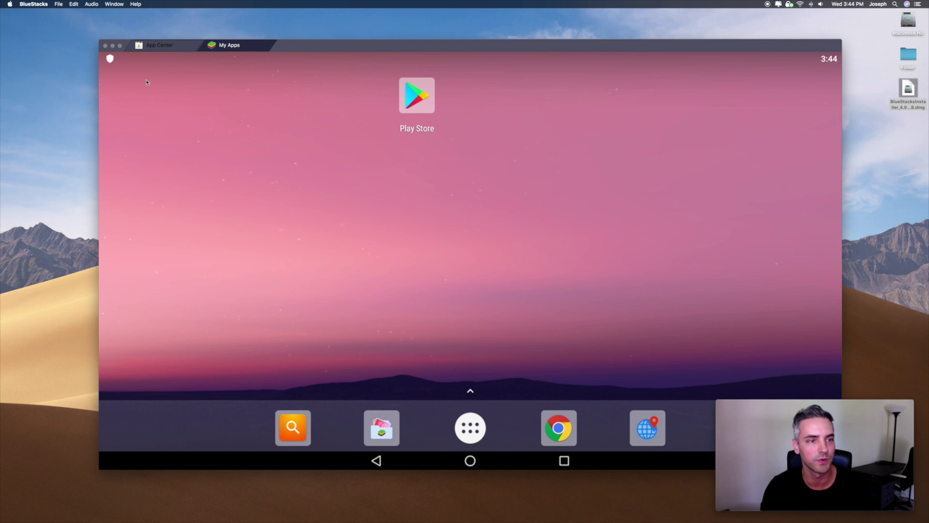
left_click(164, 50)
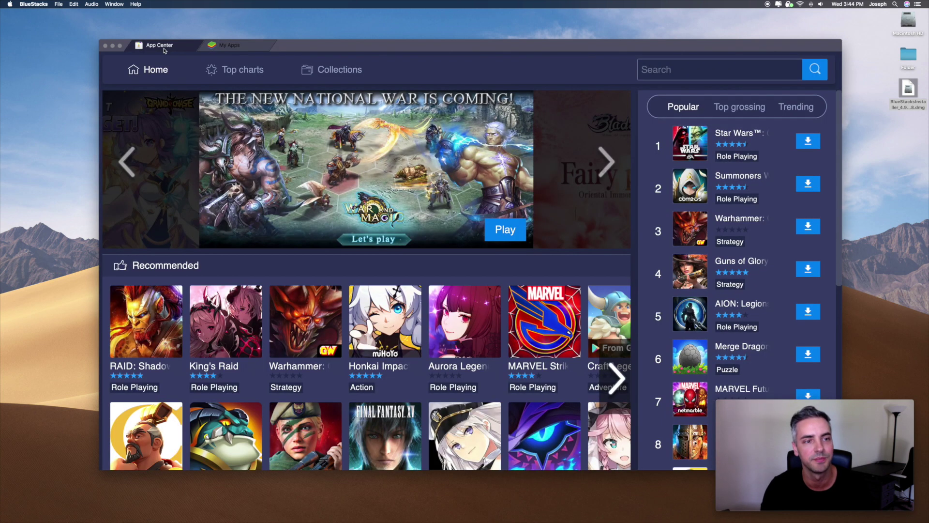
scroll(295, 318, "down", 3)
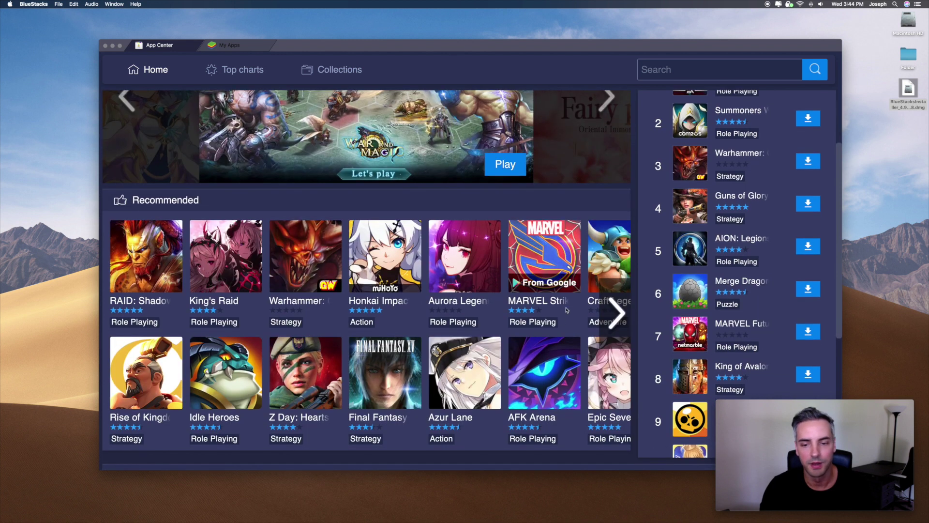
scroll(551, 281, "up", 3)
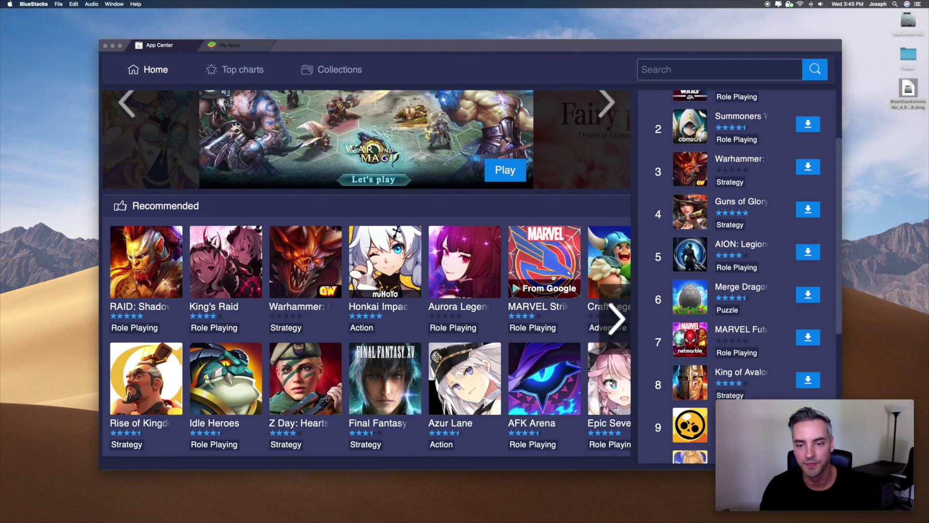
left_click(655, 71)
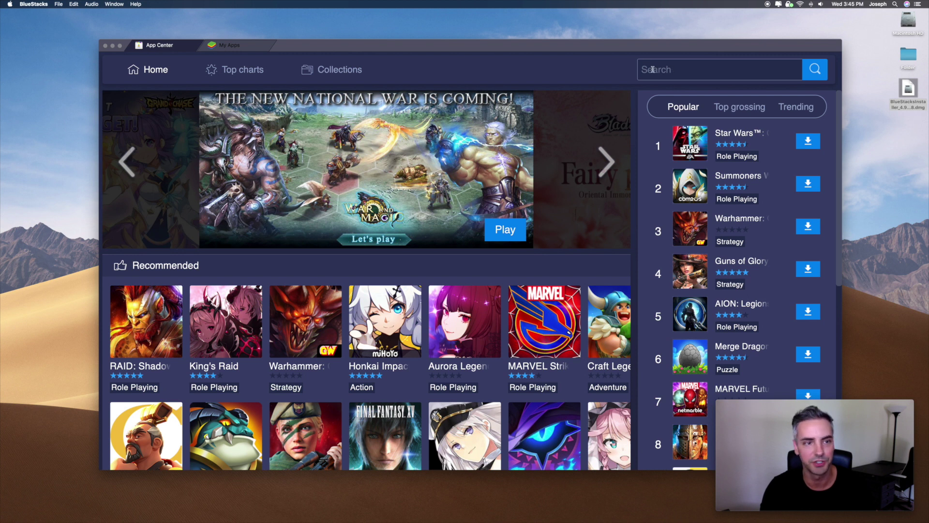
left_click(545, 317)
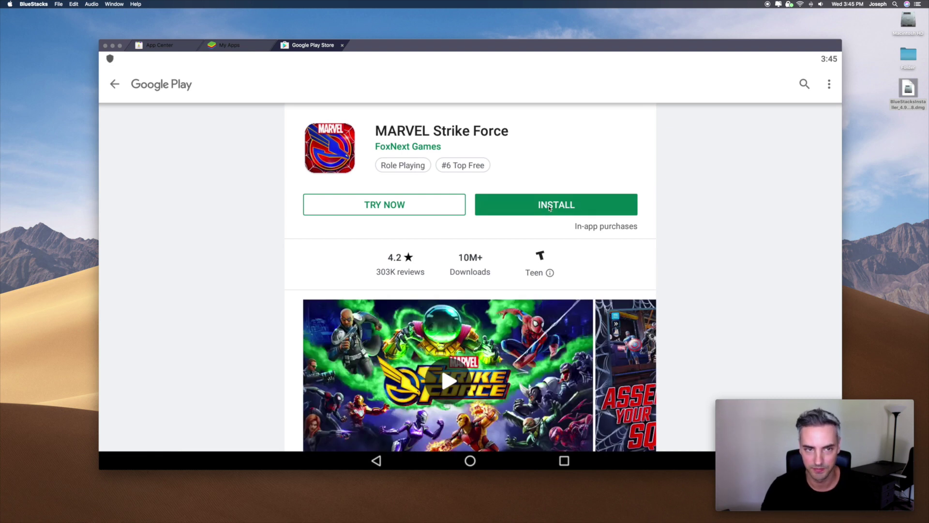
- Start the MARVEL Strike Force install, then reopen Google Play from the Android home screen
left_click(549, 207)
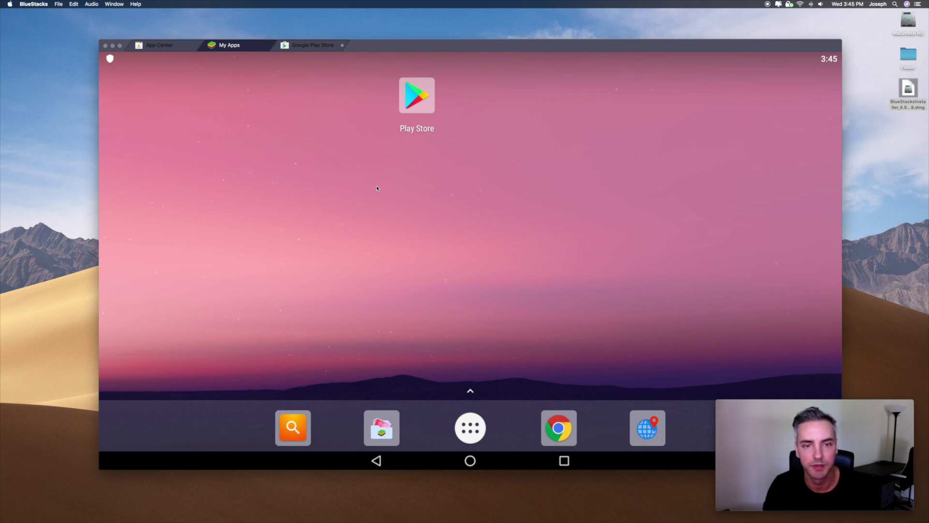
left_click(306, 46)
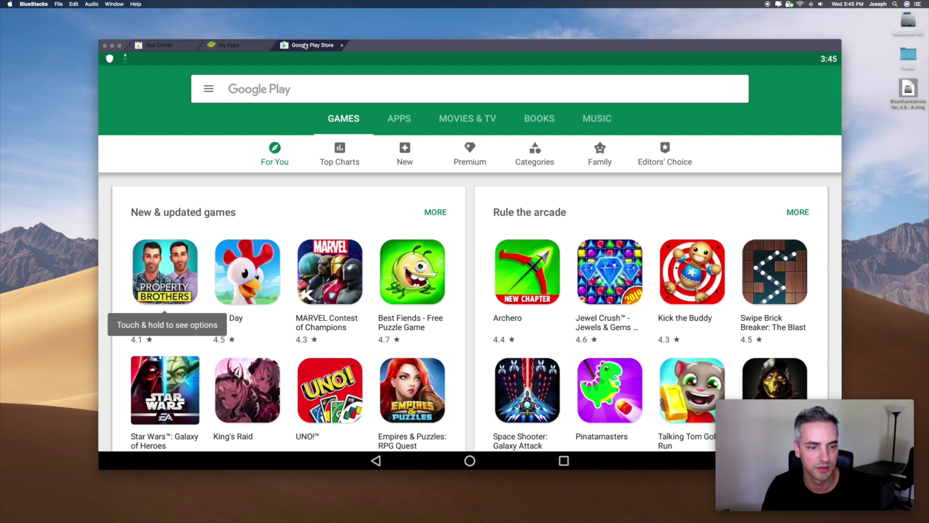
left_click(162, 46)
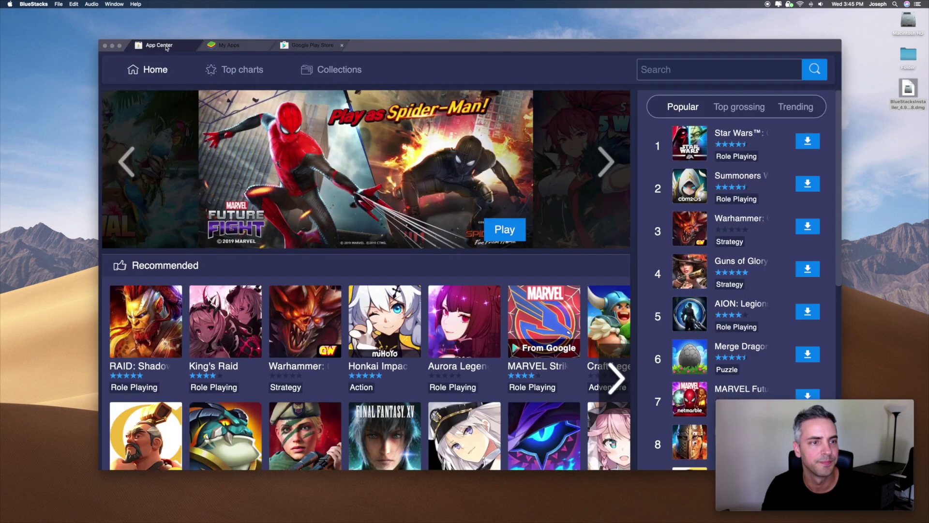
left_click(238, 47)
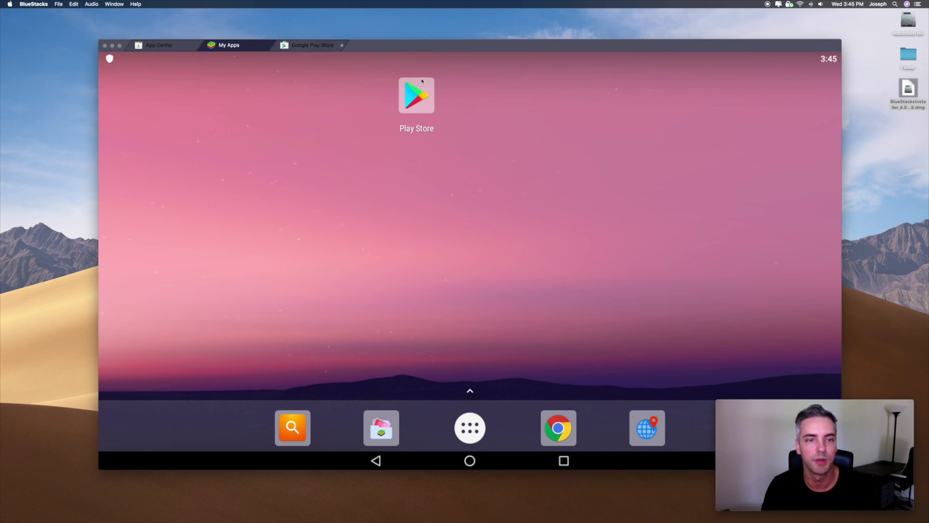
left_click(418, 96)
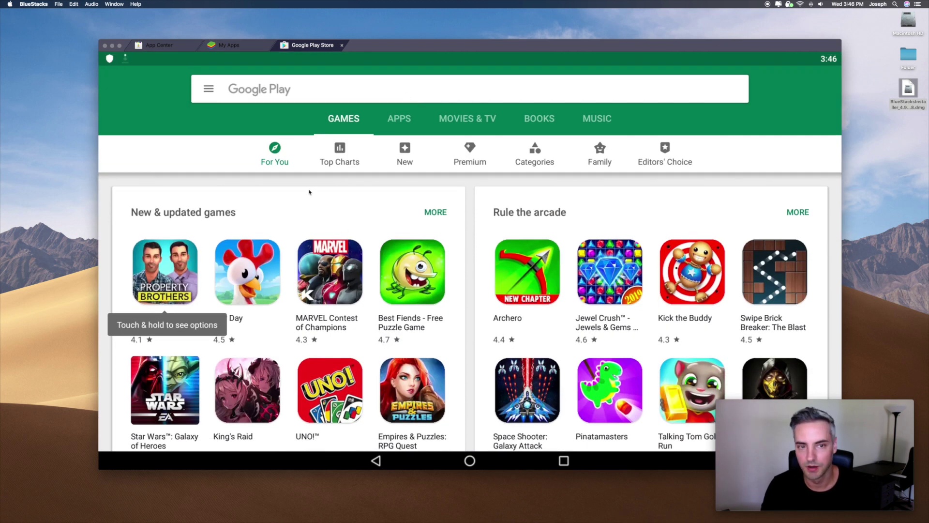
- Search Google Play for 'strike force', clear it, and close Play to show the installed app
left_click(268, 92)
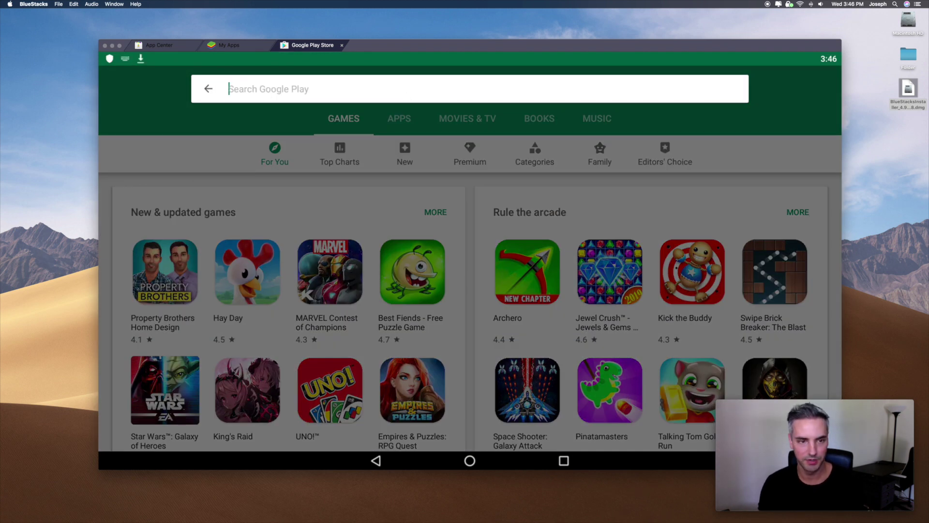
type("strike  force")
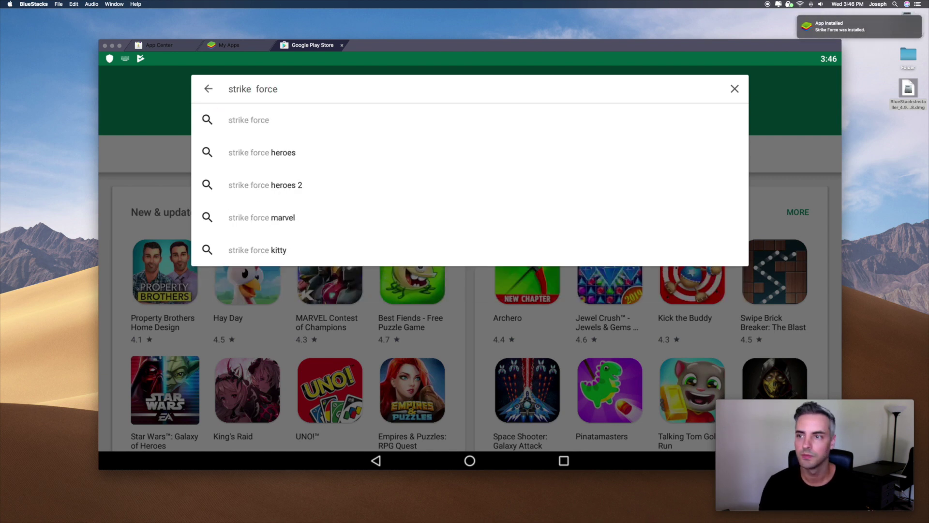
left_click(734, 89)
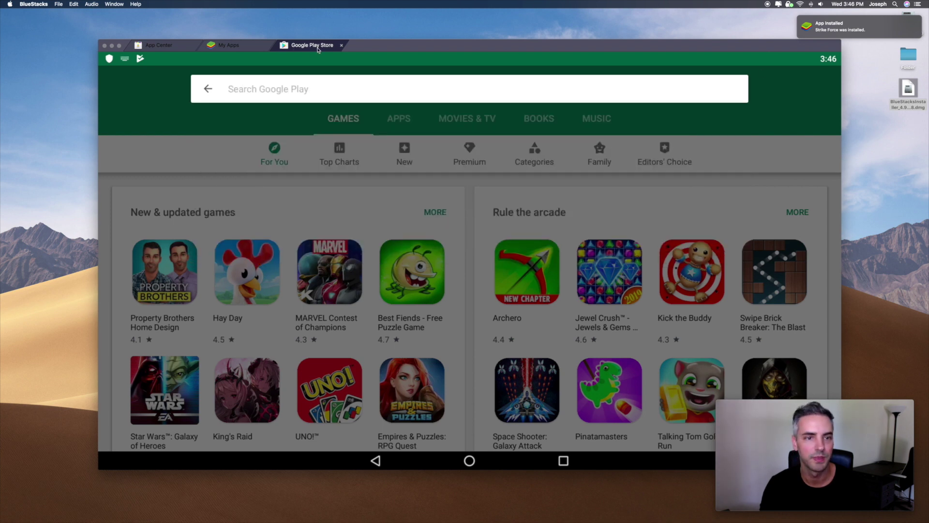
left_click(342, 45)
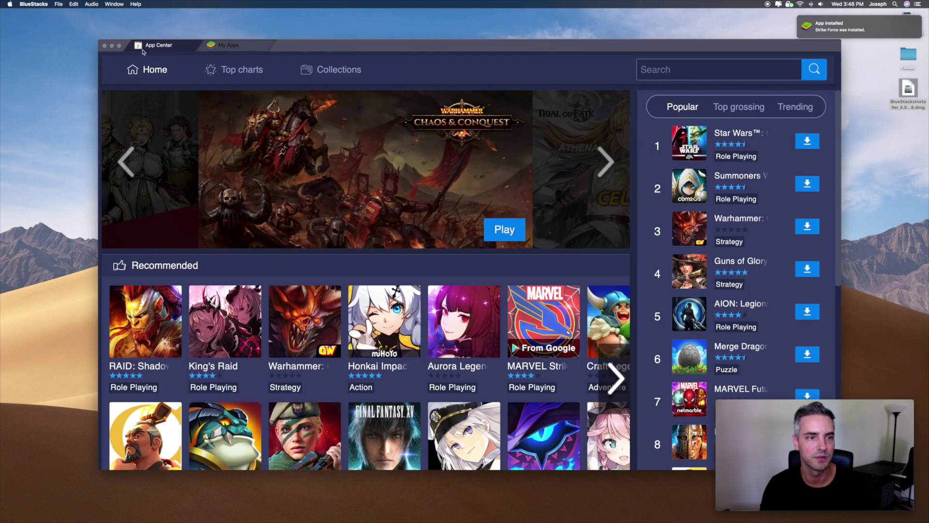
left_click(228, 45)
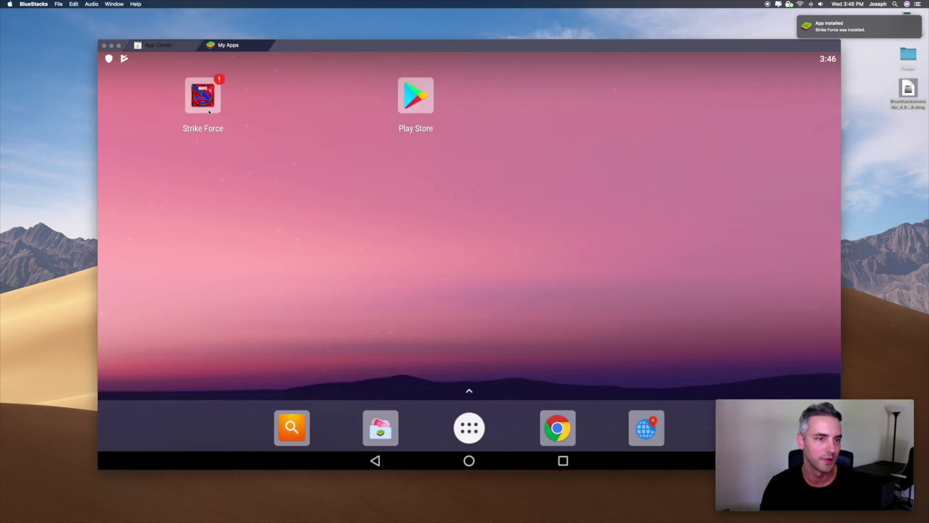
- Launch Strike Force and accept switching to the advanced graphics mode with a BlueStacks restart
left_click(220, 84)
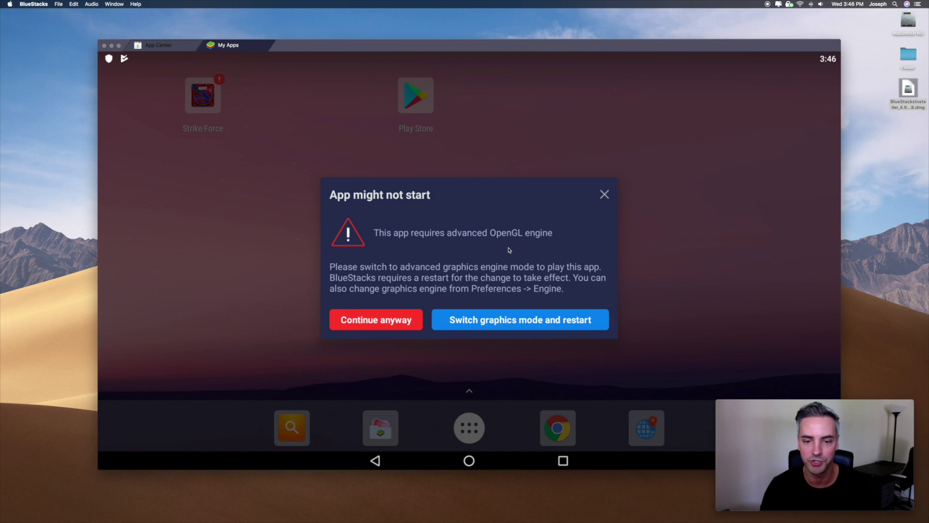
left_click(521, 323)
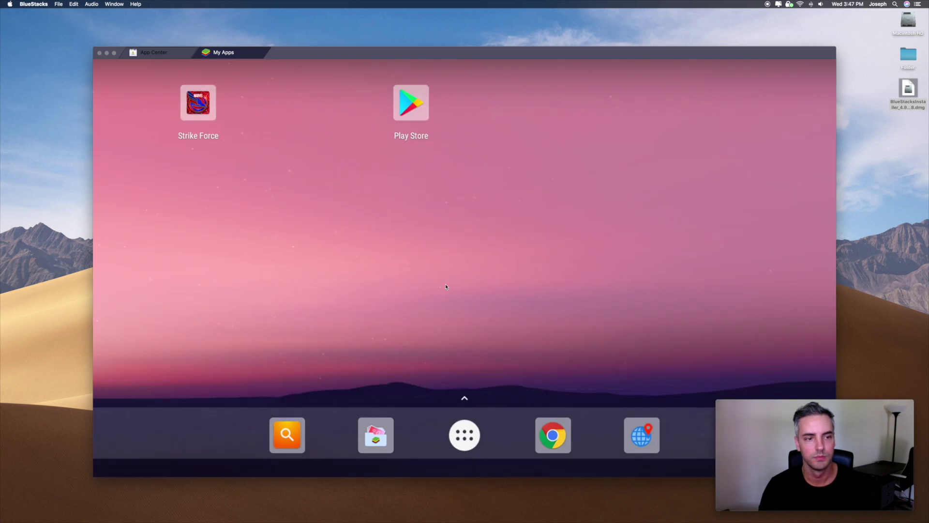
- Relaunch Strike Force and dismiss the Game Controls and 'Viewing full screen' notices
left_click(198, 105)
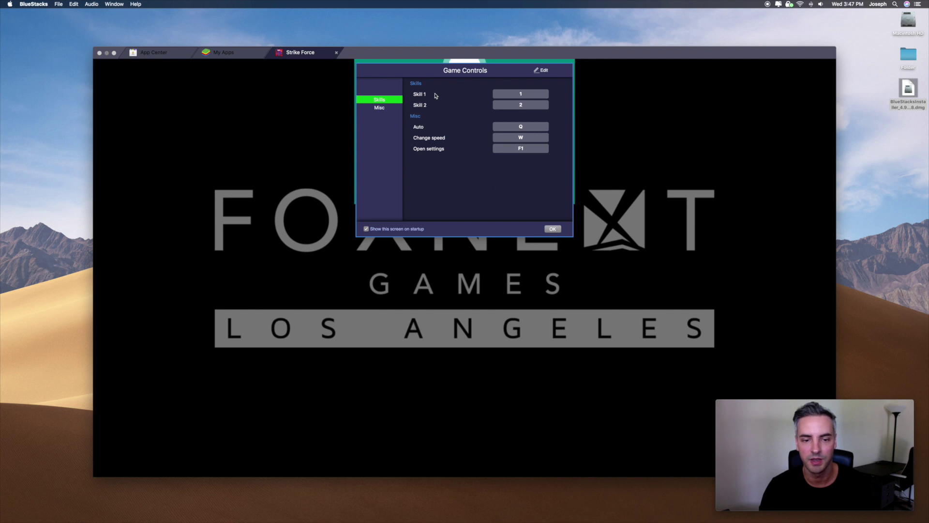
left_click(552, 230)
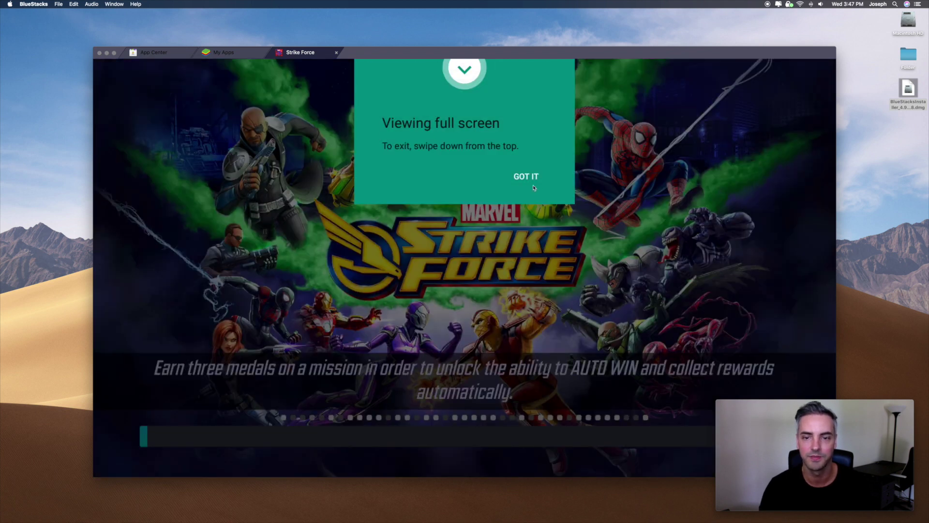
left_click(528, 178)
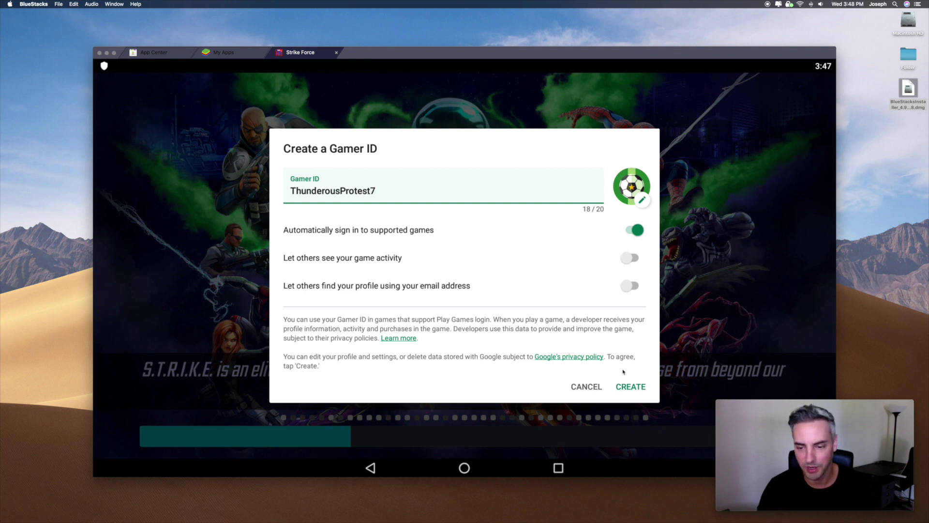
- Create the suggested Gamer ID and allow Strike Force's Google Play Games account permissions
left_click(631, 386)
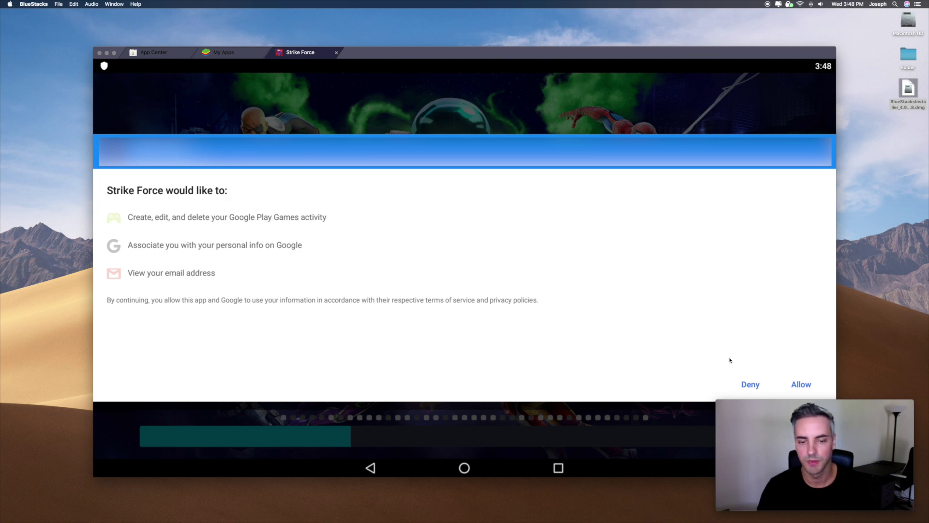
left_click(797, 387)
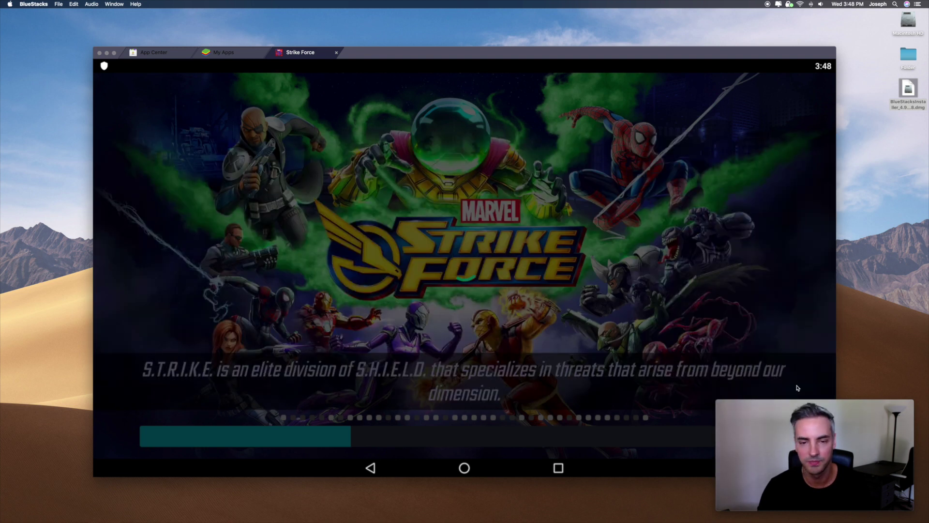